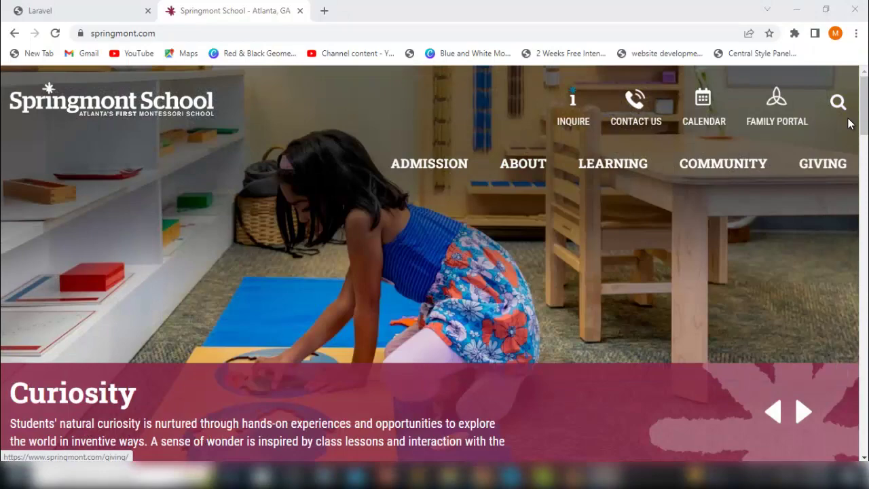
Search Google for "httrack web copier" in a new browser tab.
drag(863, 115, 866, 93)
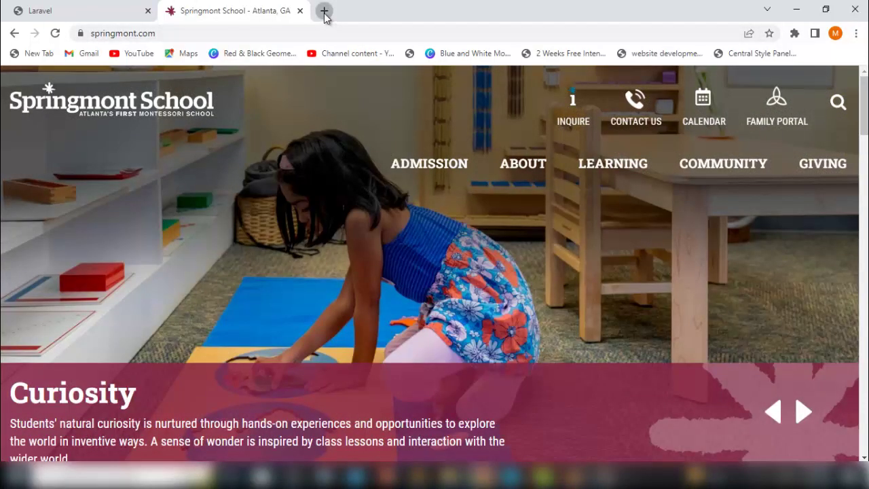
click(324, 11)
click(328, 32)
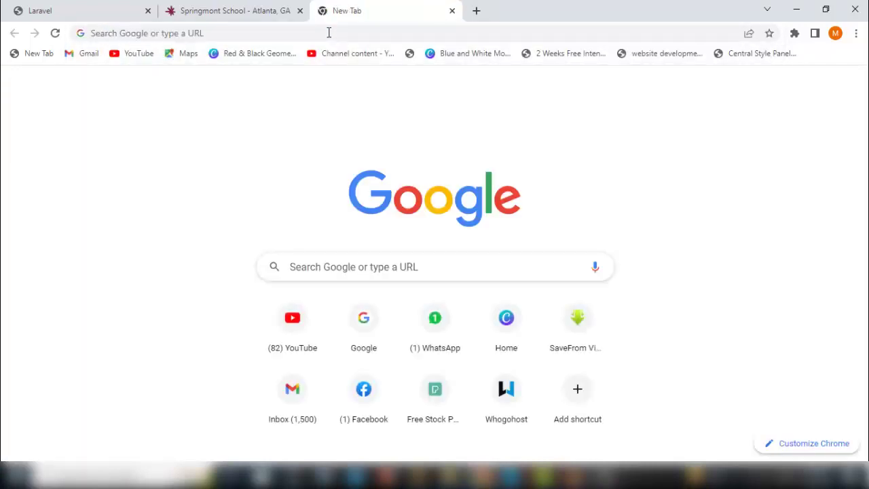
click(353, 271)
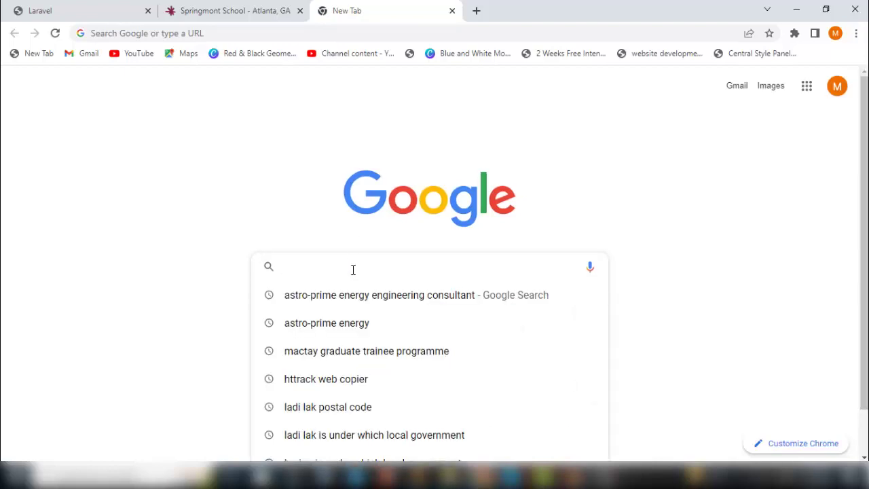
text(httrack web copier)
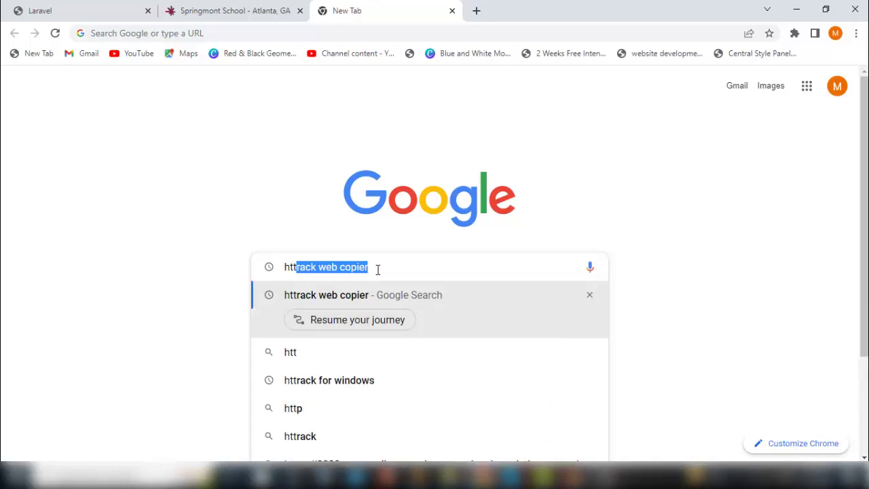
key(Right)
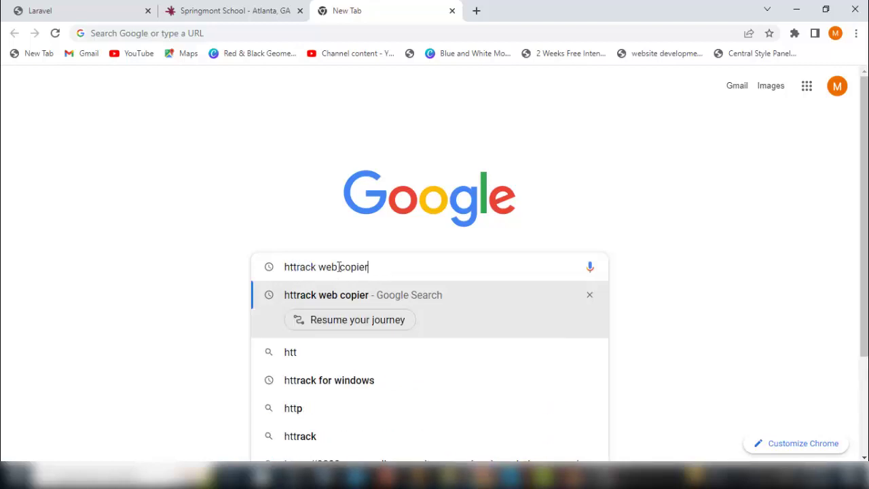
drag(317, 266, 282, 268)
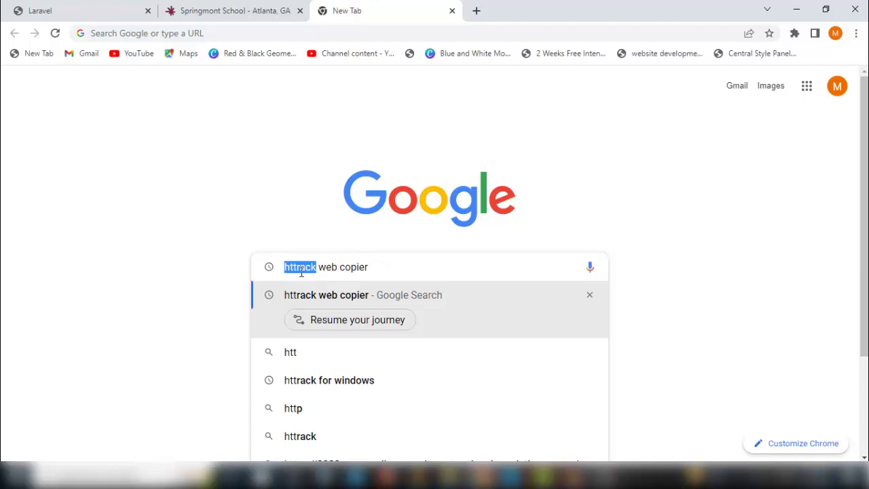
click(379, 268)
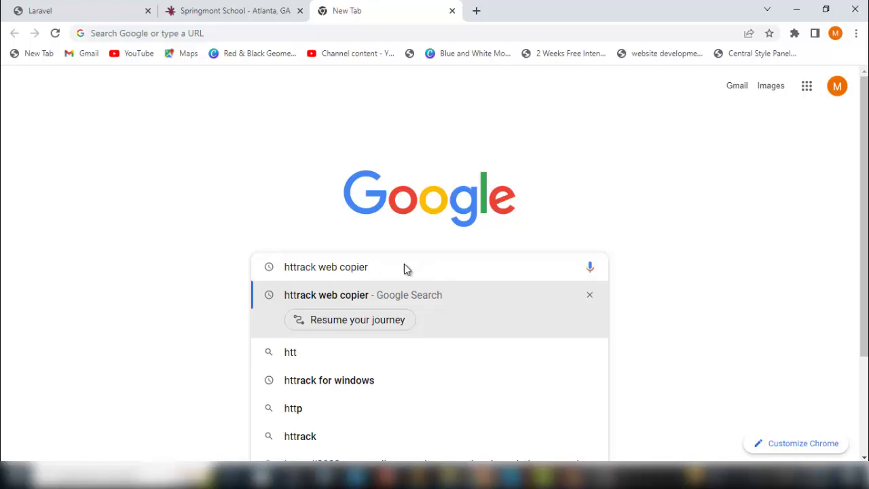
key(Return)
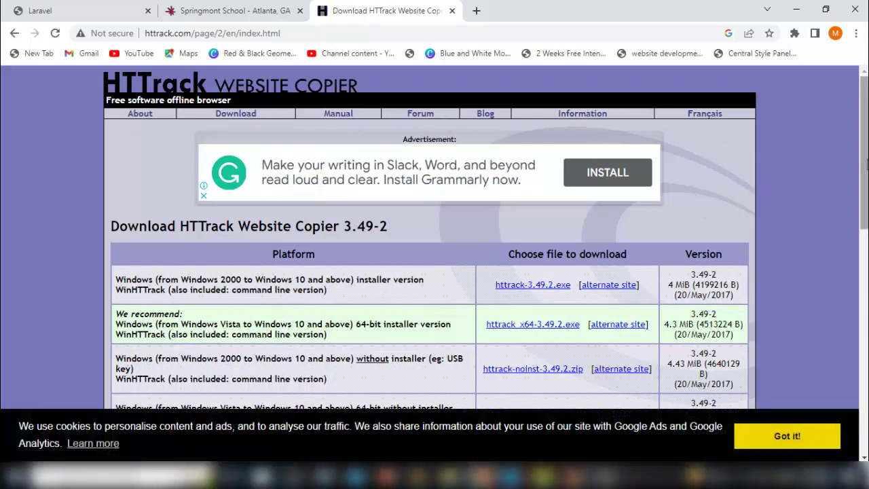
Download the recommended 64-bit Windows installer of HTTrack 3.49-2 and show the downloaded file in its folder.
drag(866, 165, 866, 196)
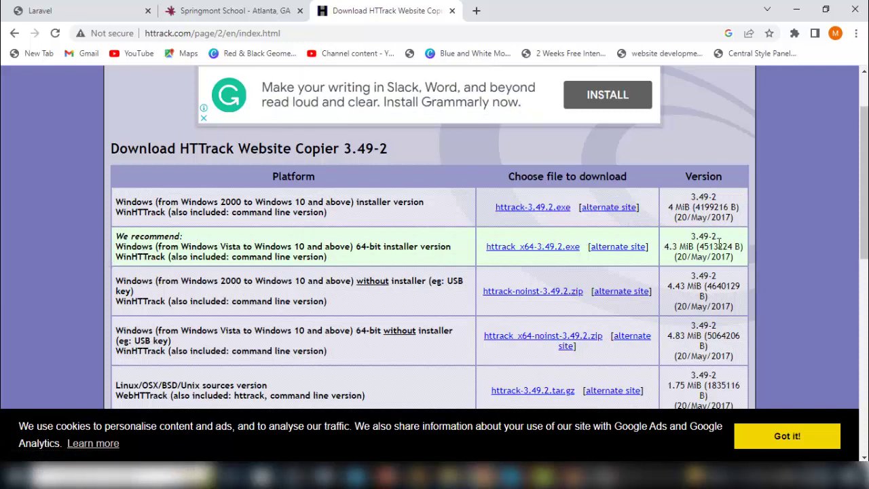
click(623, 251)
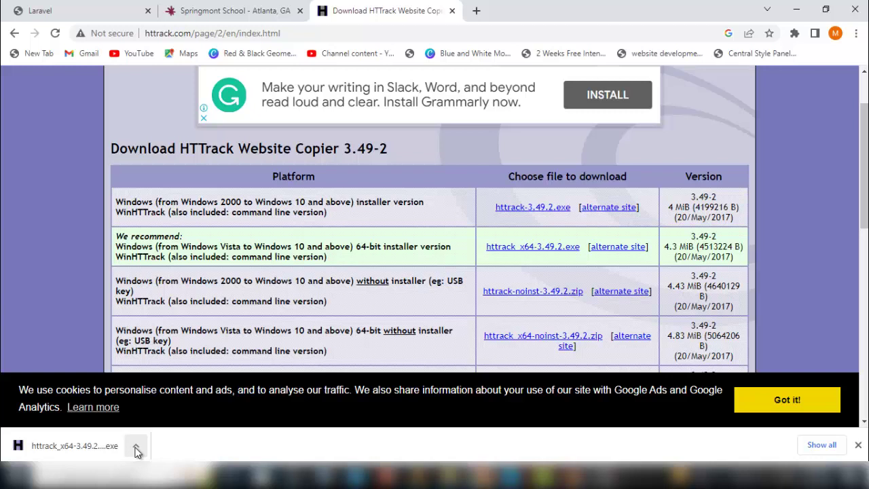
click(135, 450)
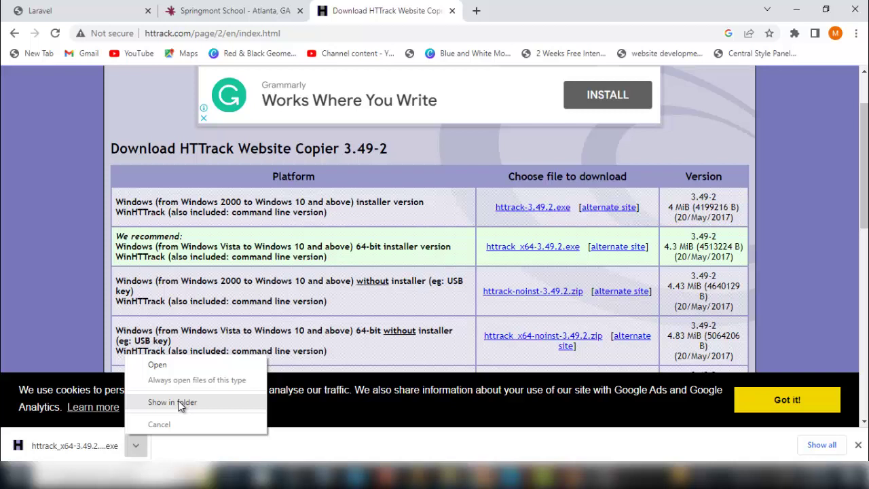
click(221, 406)
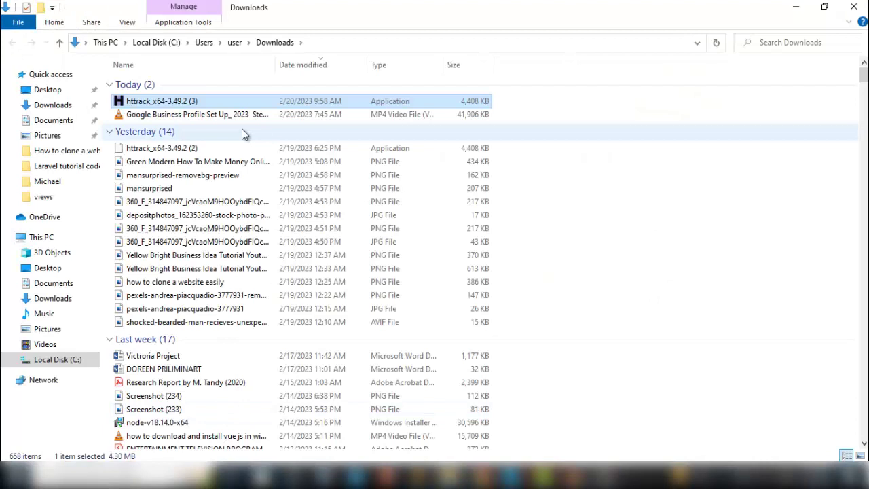
Run the downloaded httrack_x64-3.49.2 (3) installer and accept the license agreement.
double_click(214, 101)
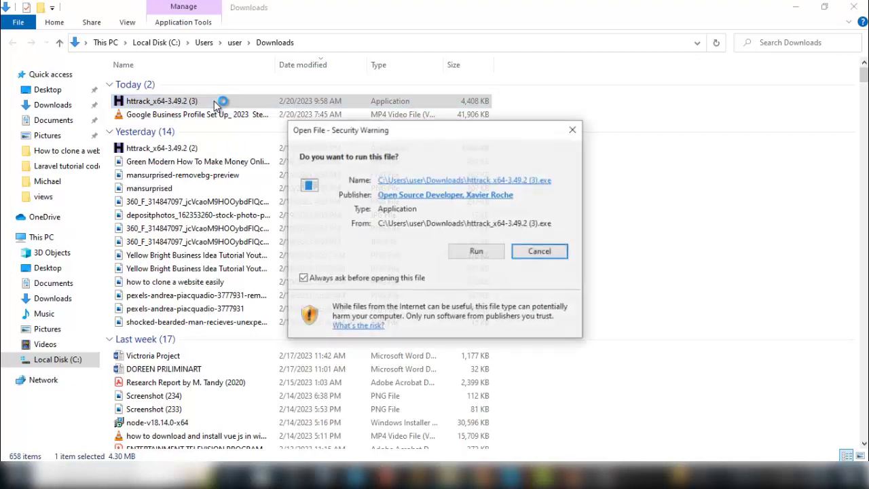
click(484, 250)
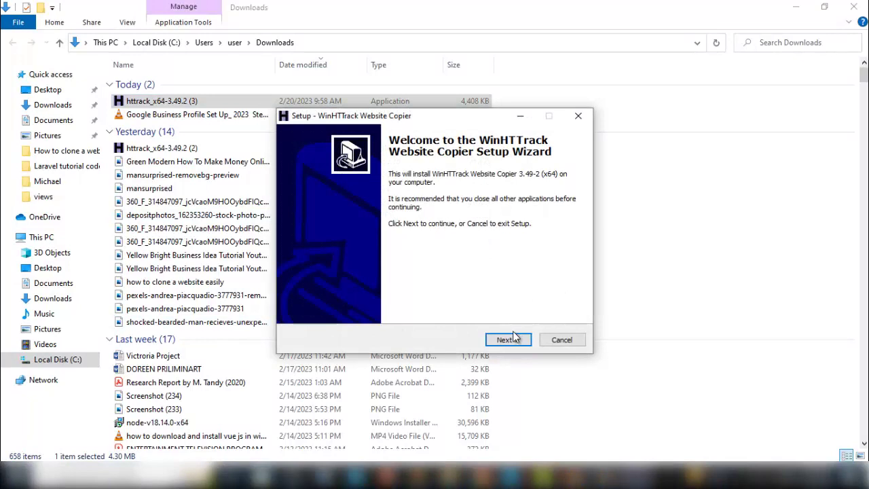
click(509, 340)
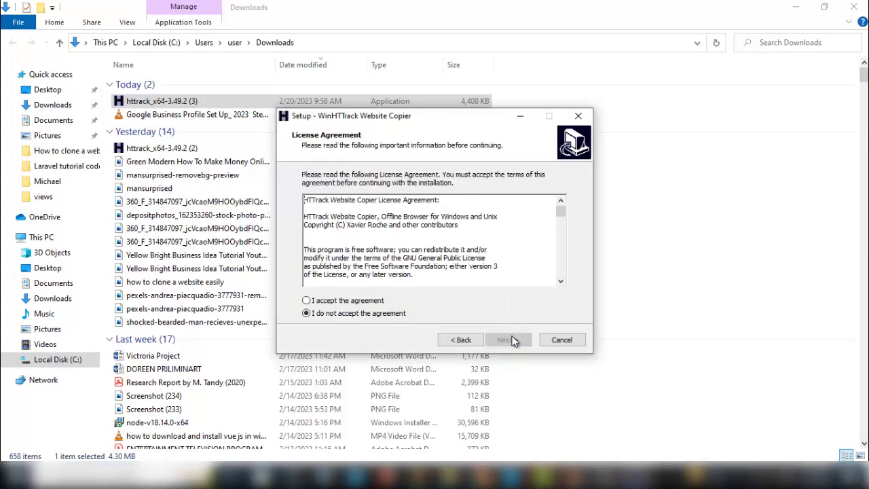
click(306, 301)
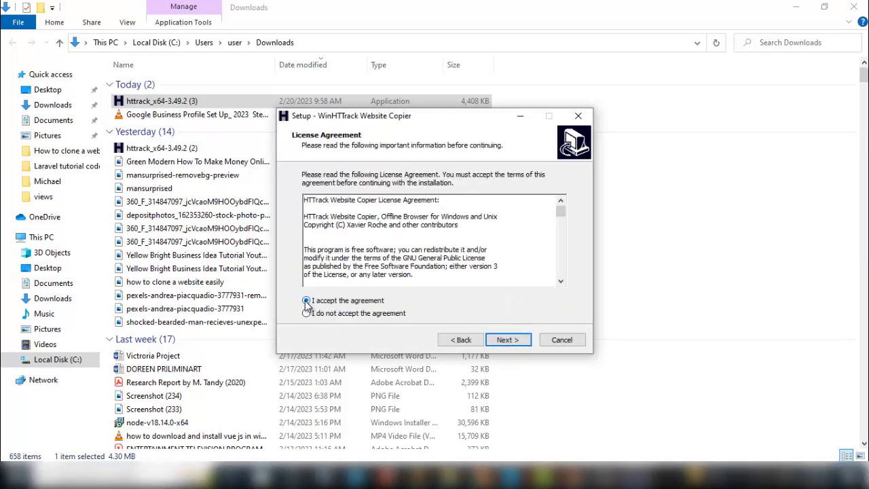
click(507, 340)
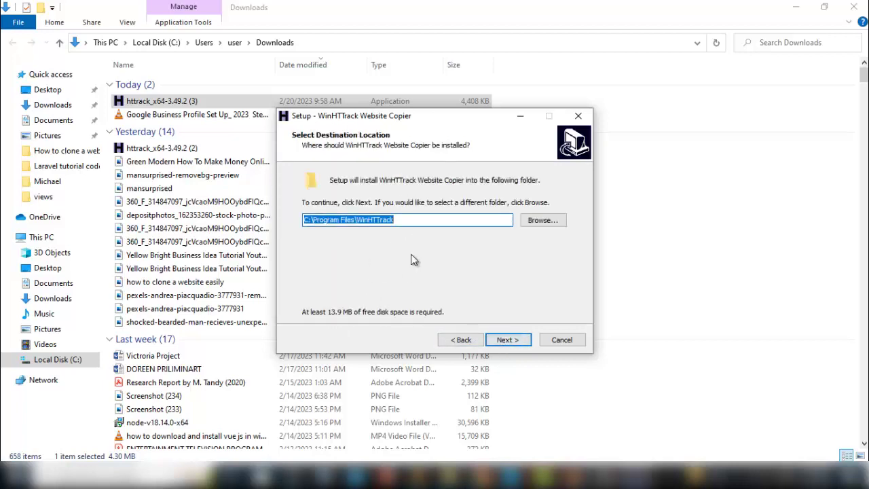
Install WinHTTrack with the default destination and Start Menu folders, with creating a desktop icon as the only additional task.
click(508, 340)
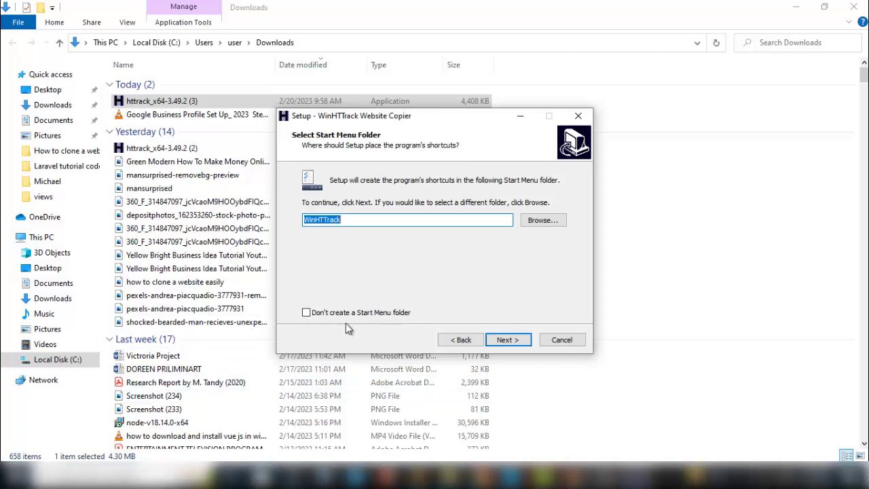
click(509, 340)
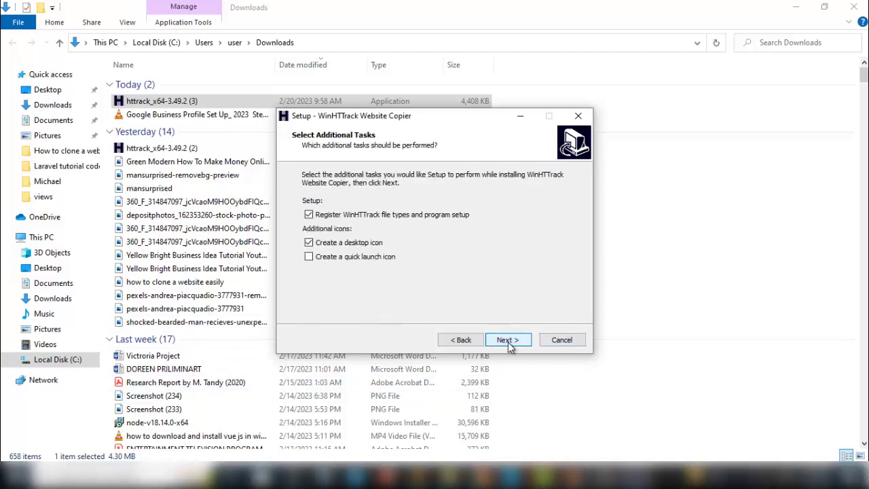
click(310, 214)
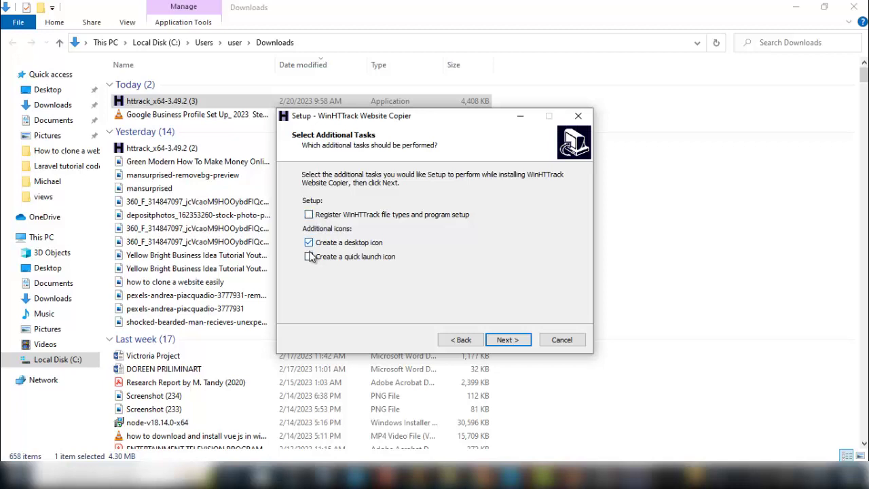
click(309, 244)
click(309, 243)
click(309, 216)
click(309, 215)
click(507, 339)
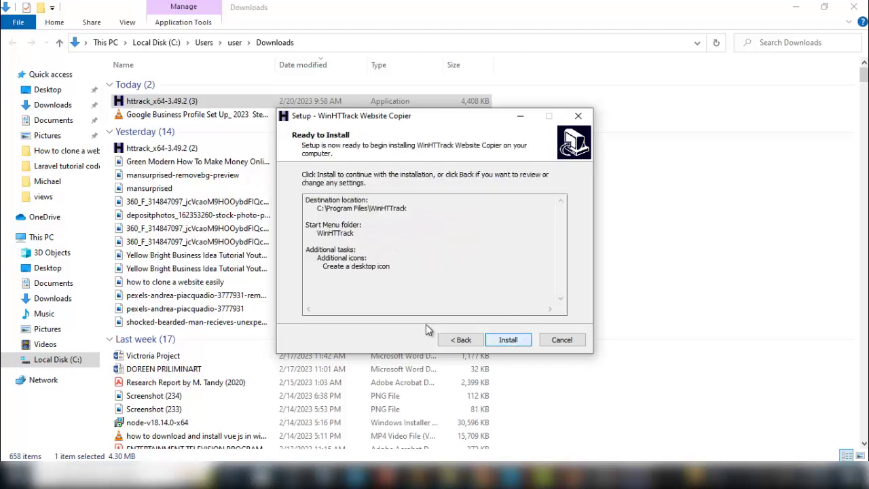
click(509, 340)
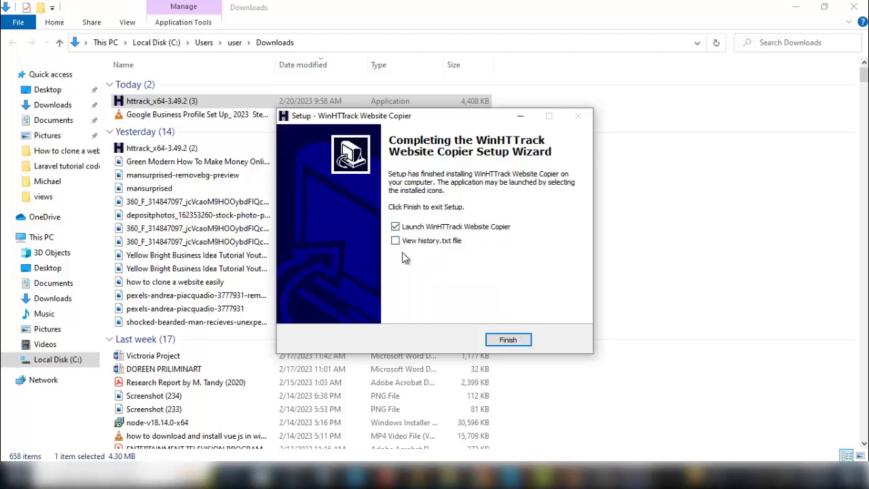
Finish the setup with WinHTTrack set to launch, and accept English as the language preference.
click(508, 341)
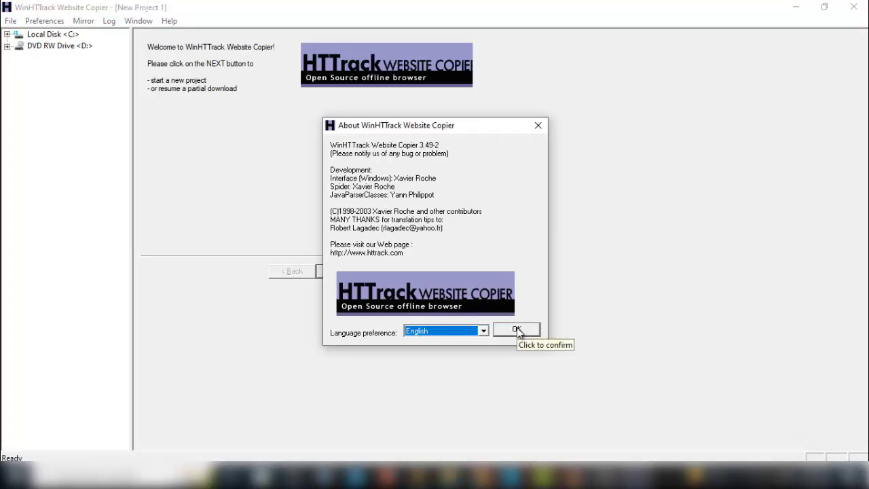
click(516, 330)
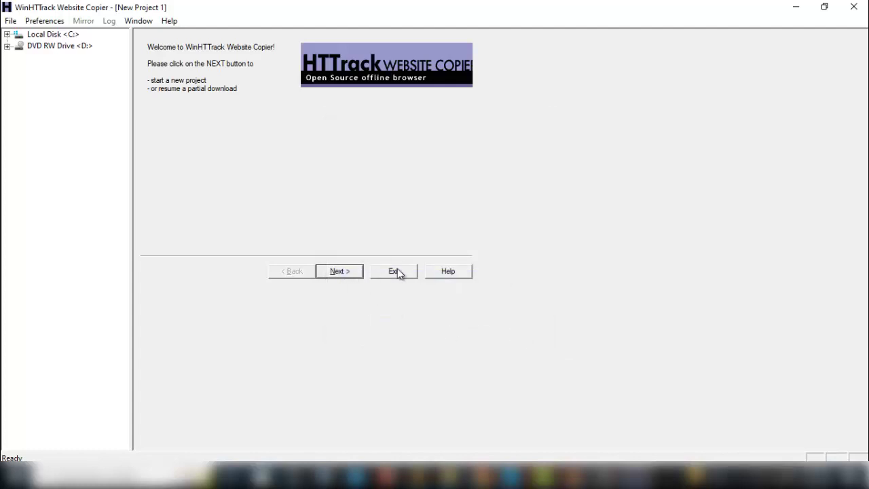
Create a new project named schoolwebclone with the base path C:\My Web Sites.
click(337, 272)
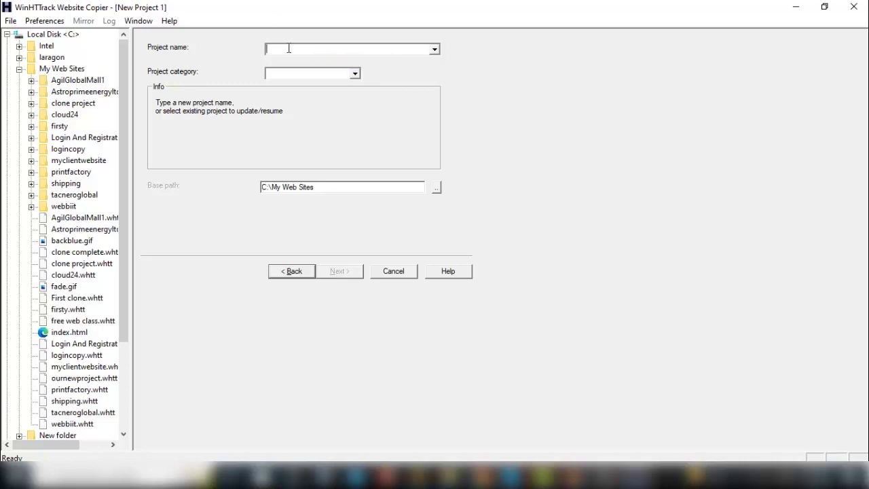
text(sch)
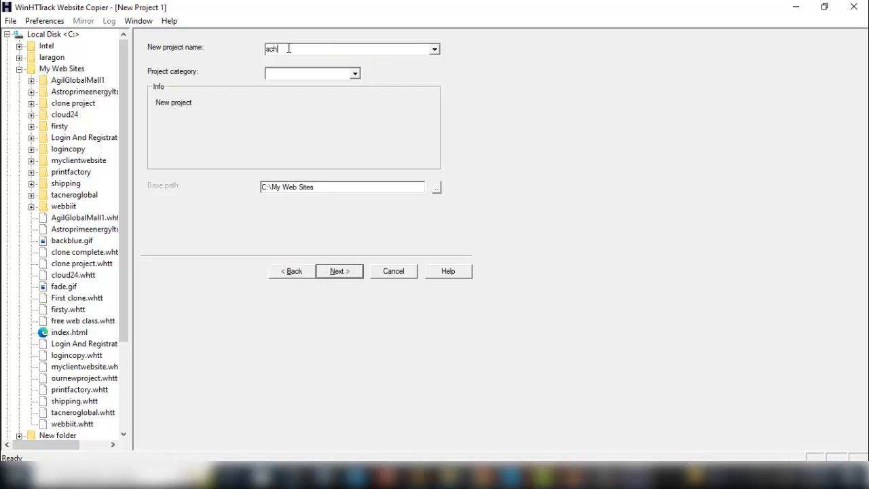
text(oolweb)
click(289, 48)
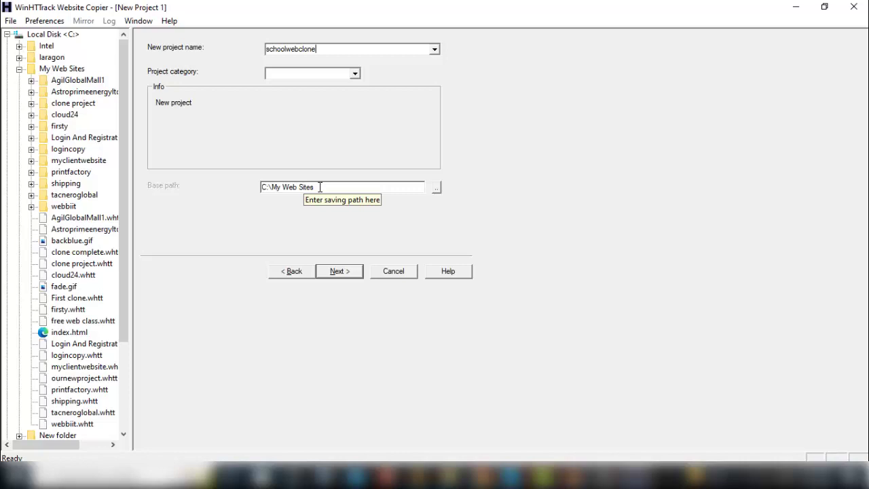
click(338, 271)
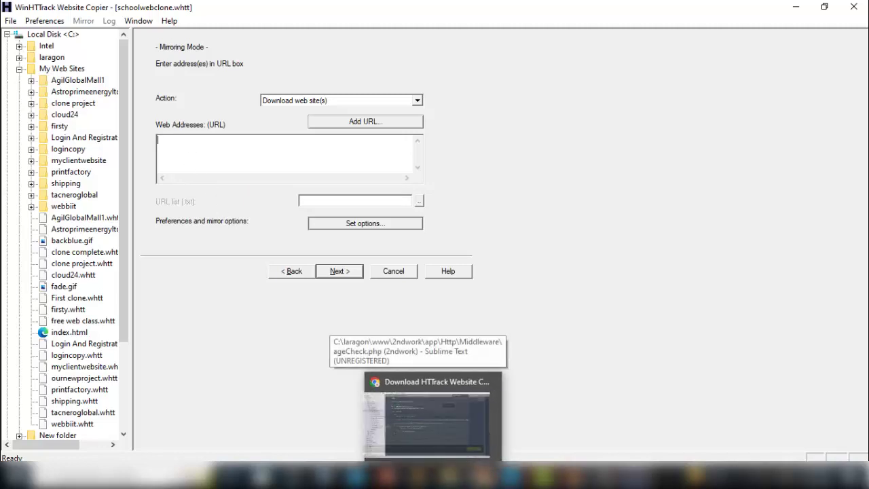
Switch to Chrome and copy the full web address of the Springmont School site.
click(480, 475)
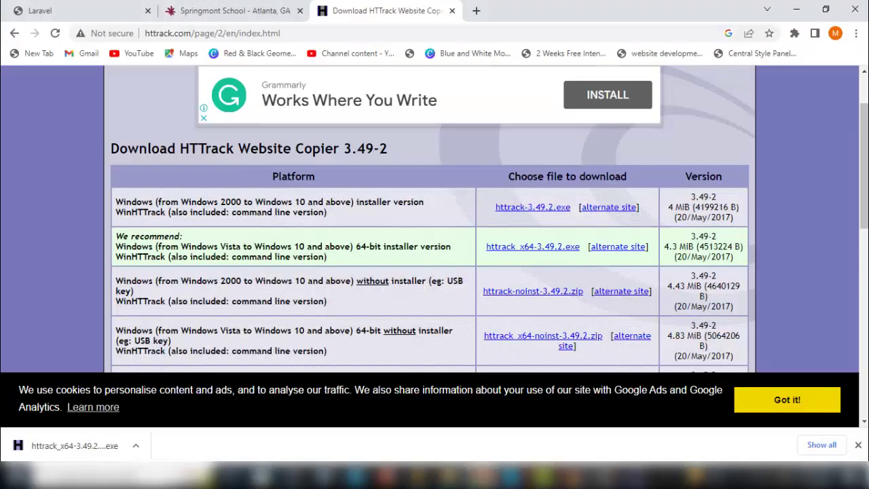
click(221, 11)
click(226, 33)
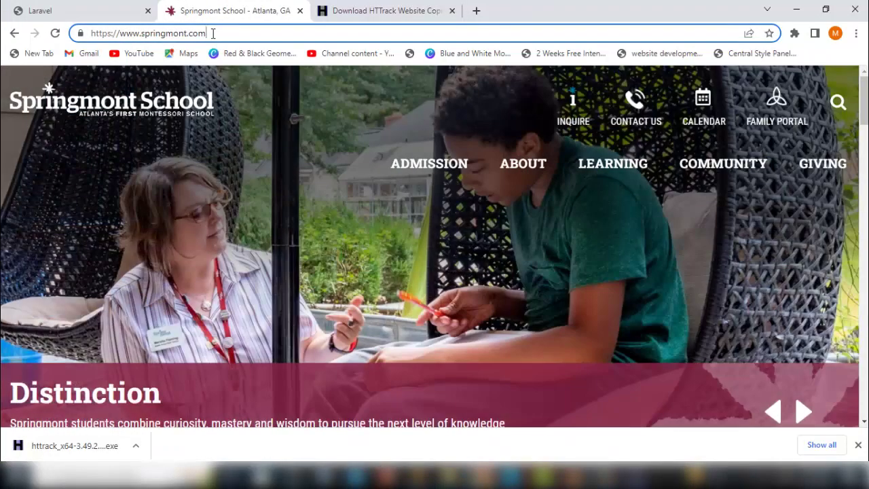
drag(212, 33, 65, 35)
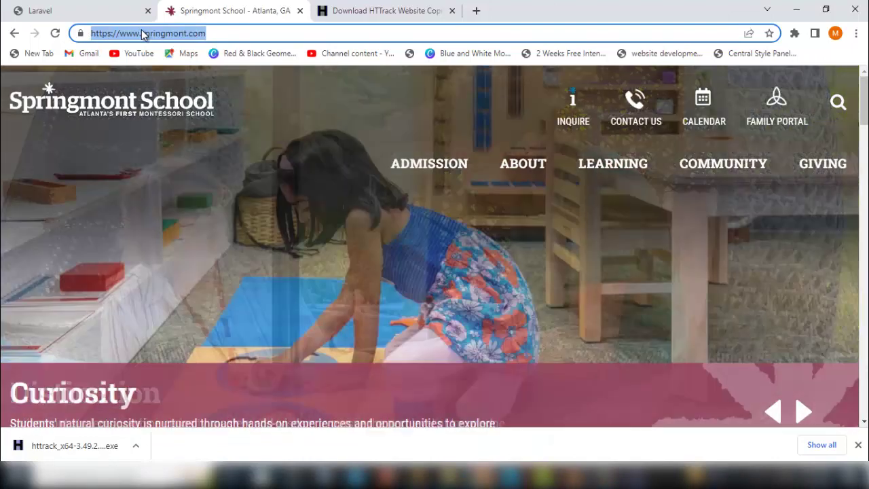
right_click(143, 34)
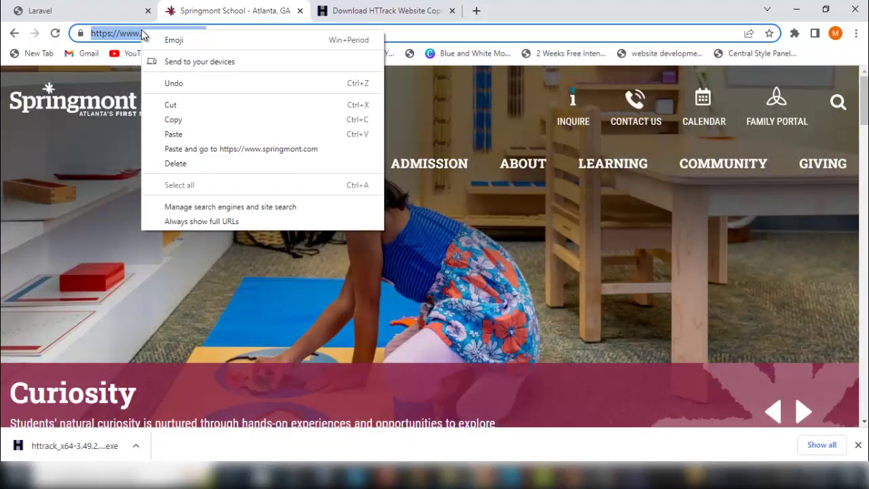
click(188, 120)
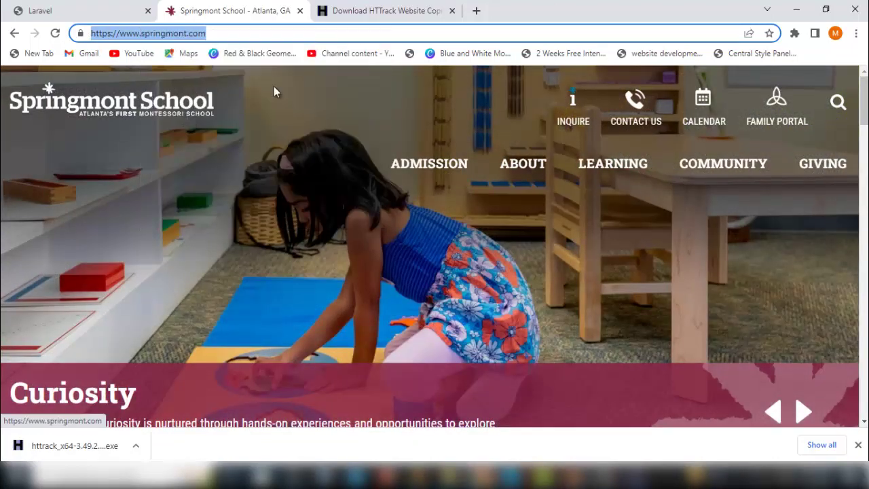
click(637, 475)
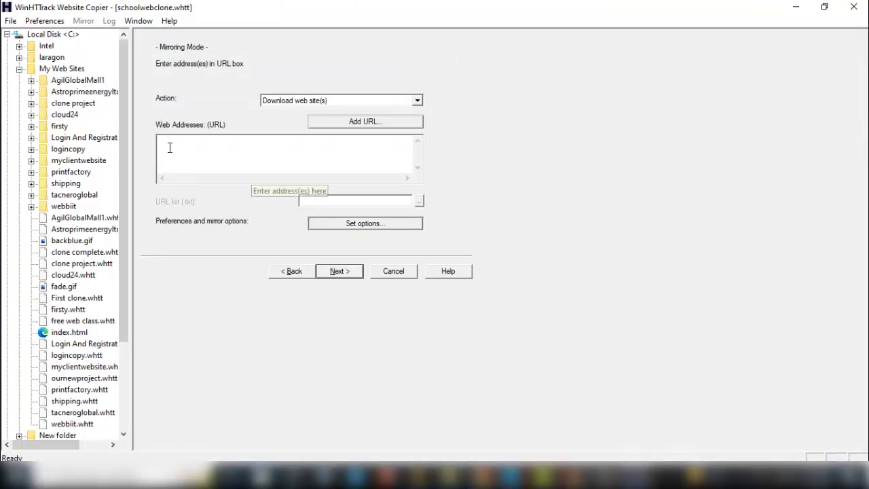
click(170, 147)
key(ctrl+v)
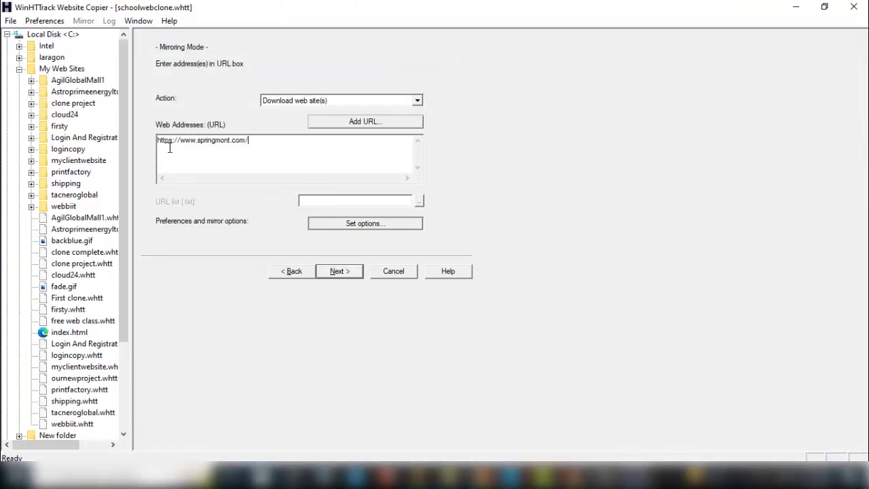
Run the website mirroring without a remote access connection and close the completed project.
click(339, 270)
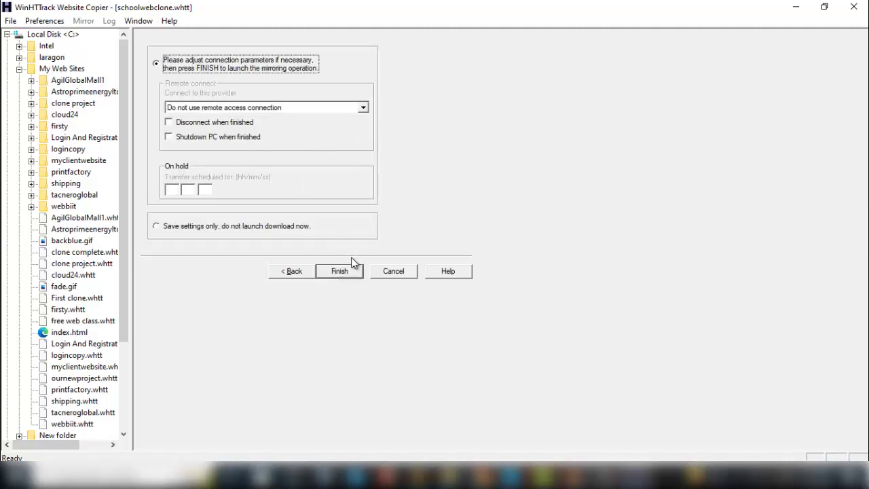
click(339, 270)
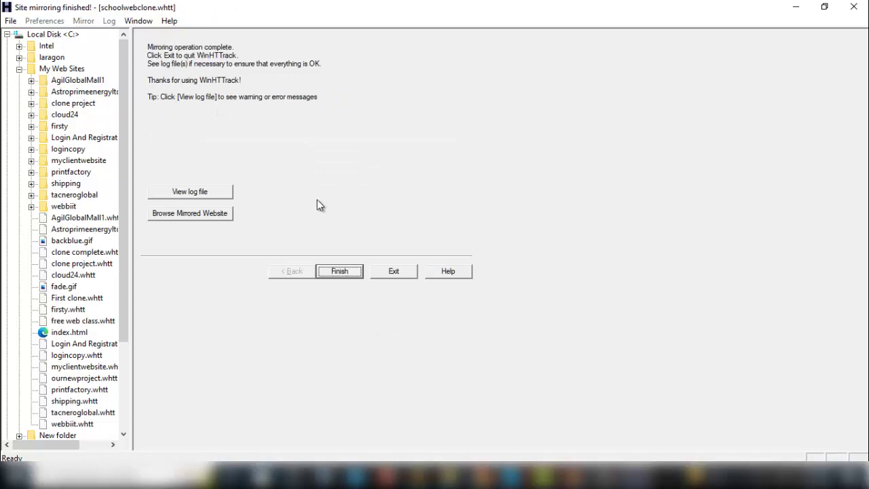
click(339, 271)
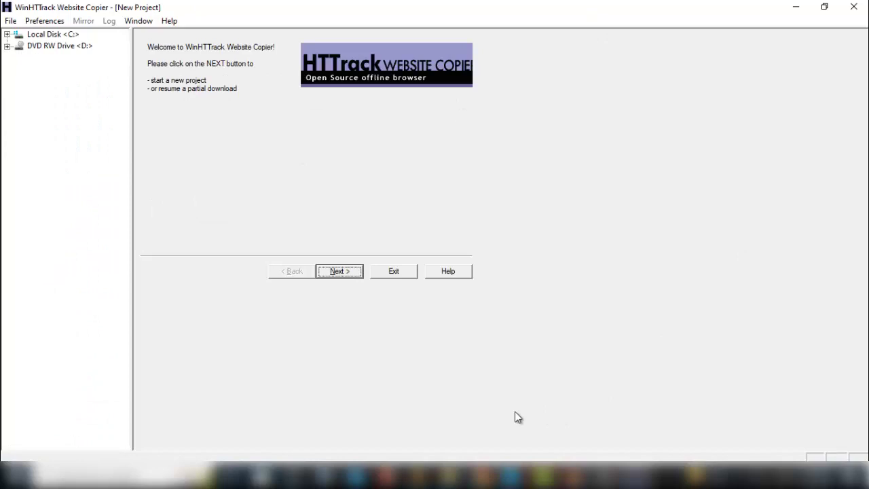
key(super+e)
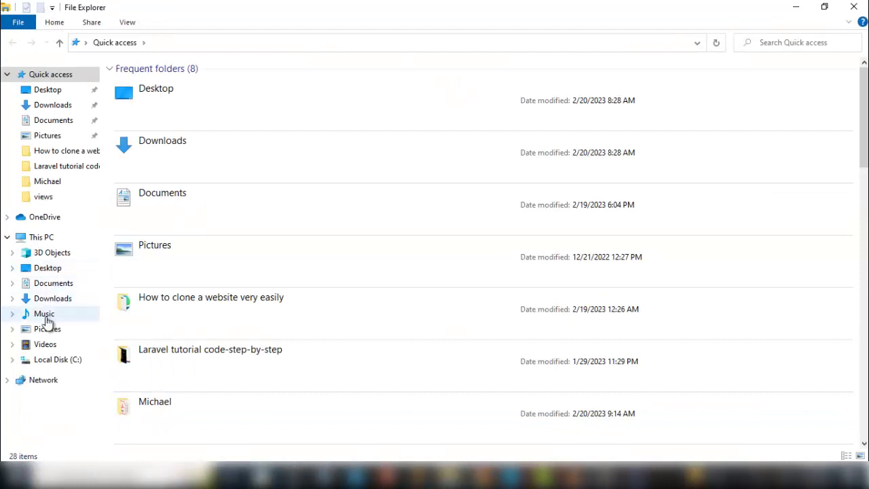
click(58, 360)
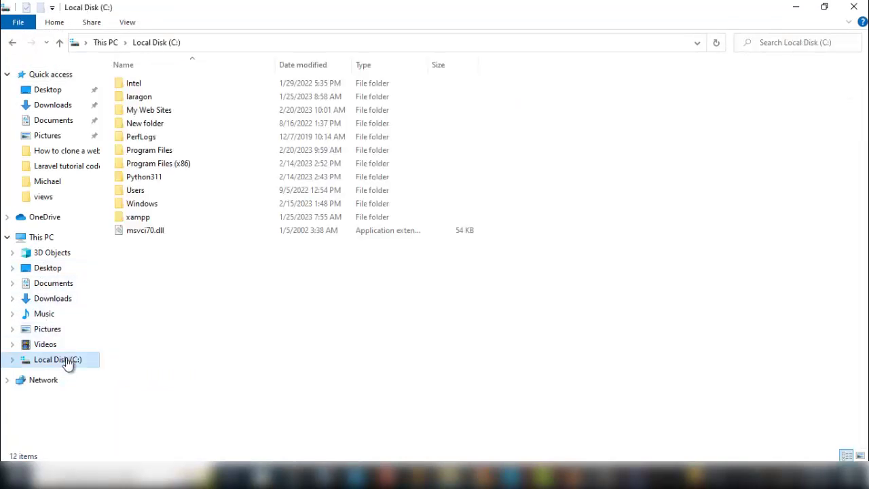
double_click(149, 110)
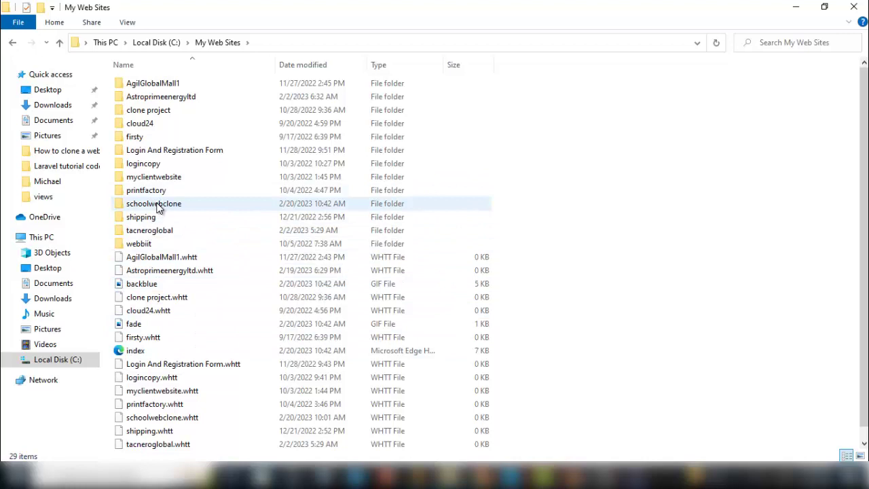
double_click(156, 205)
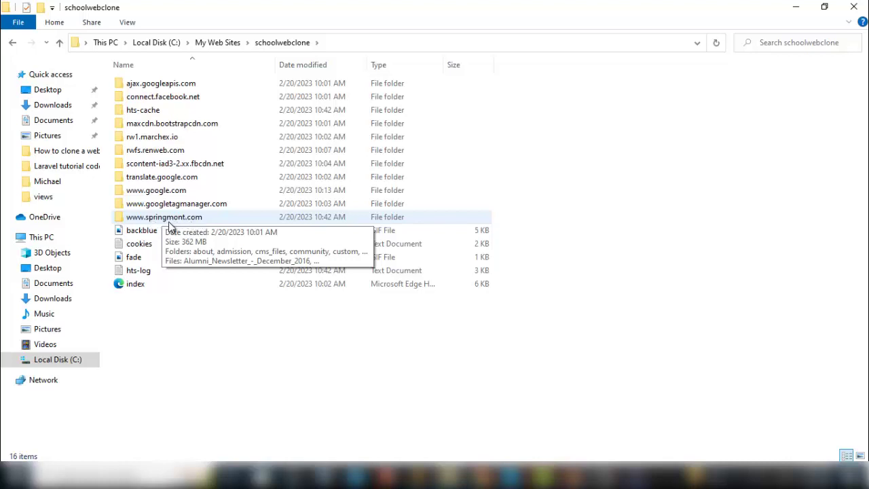
double_click(201, 218)
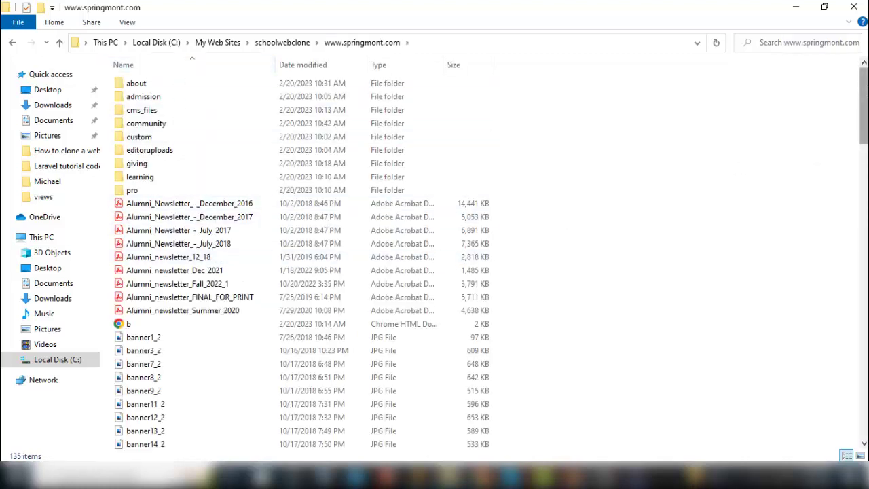
drag(864, 90, 865, 392)
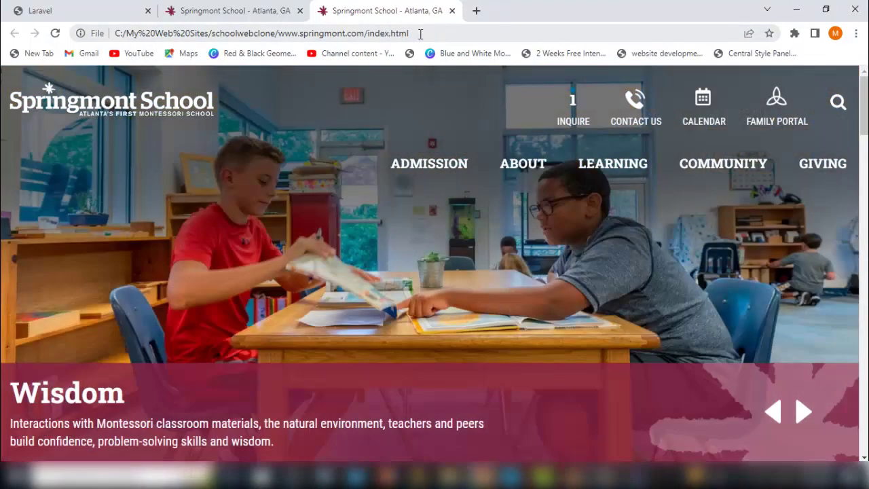
click(420, 34)
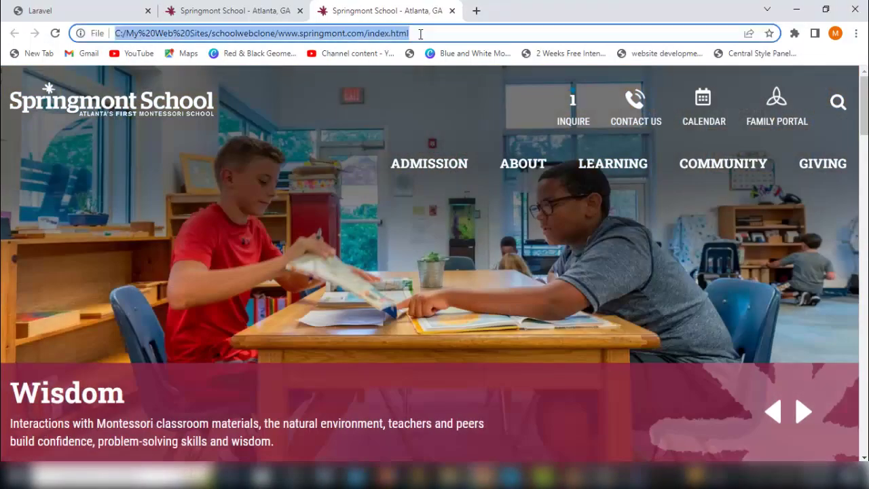
Compare the banner slideshow and page content of the live springmont.com homepage with the local clone's homepage.
click(219, 13)
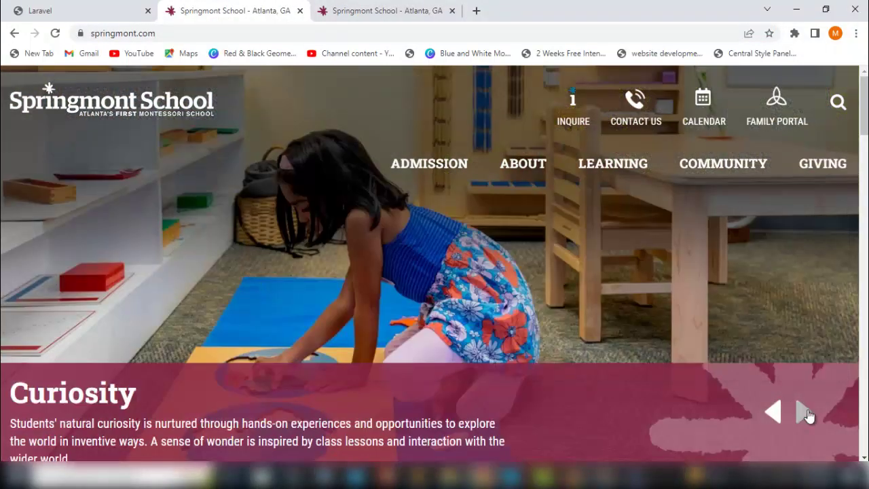
click(805, 412)
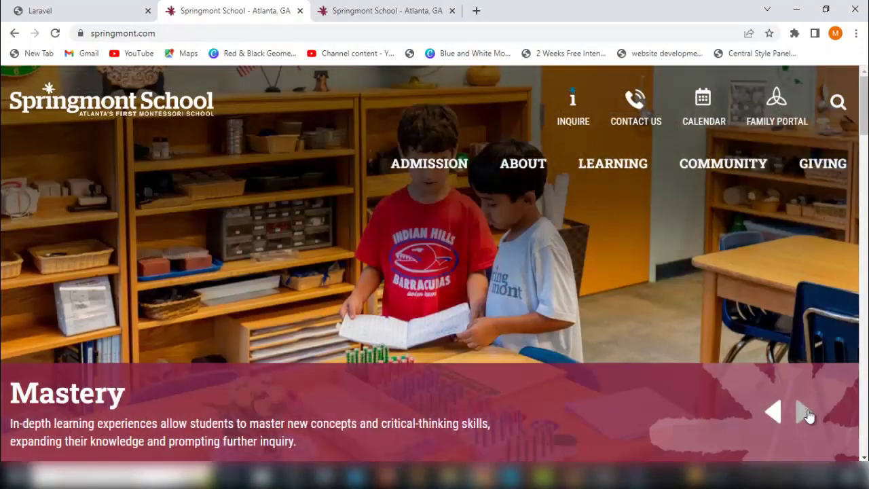
click(808, 415)
click(770, 415)
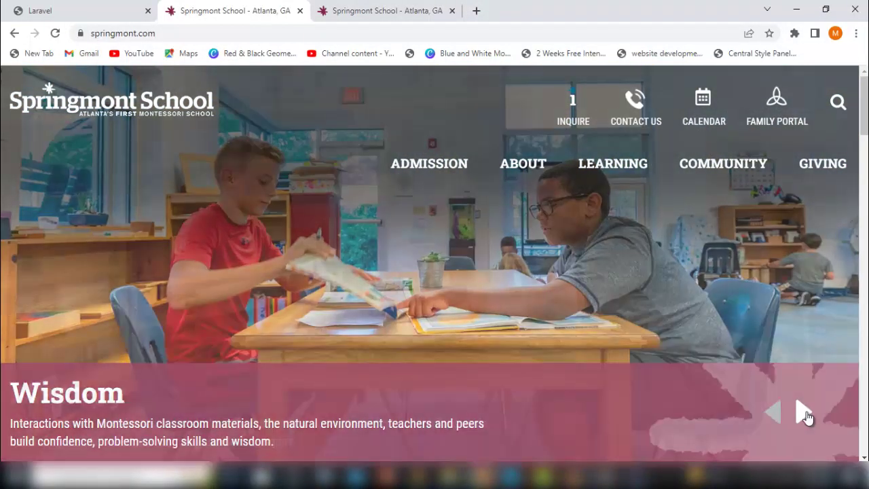
click(807, 416)
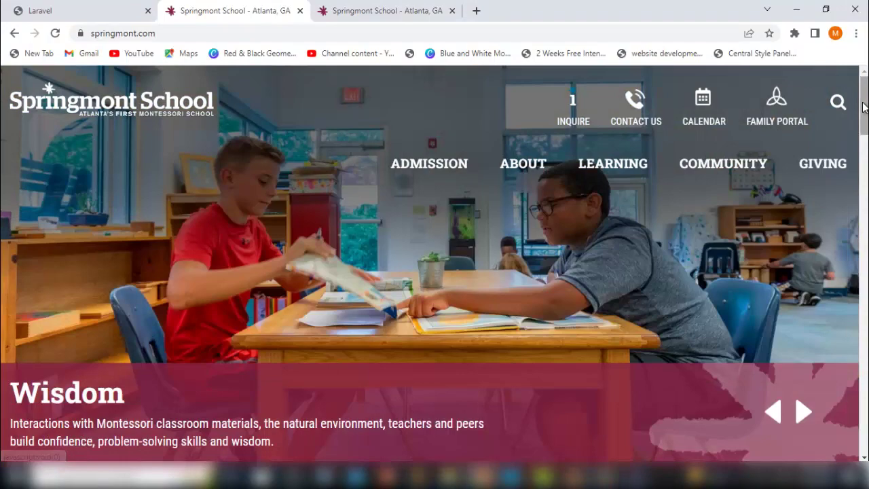
drag(866, 76, 514, 4)
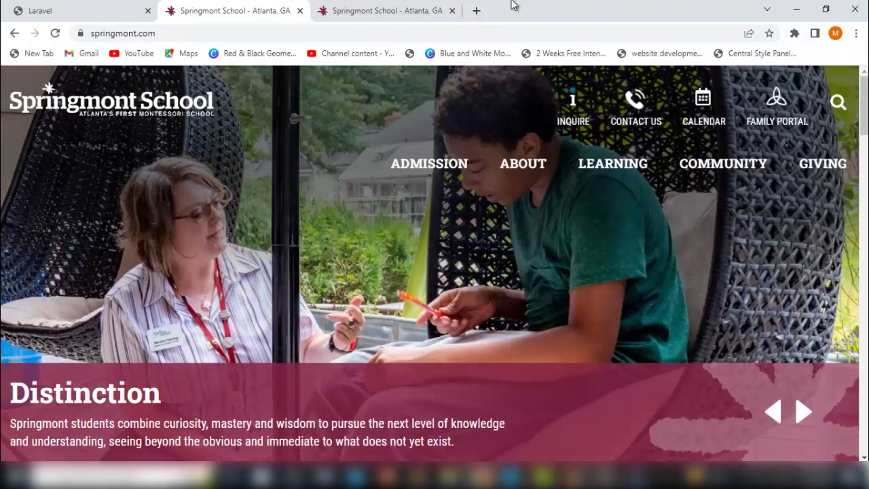
click(404, 8)
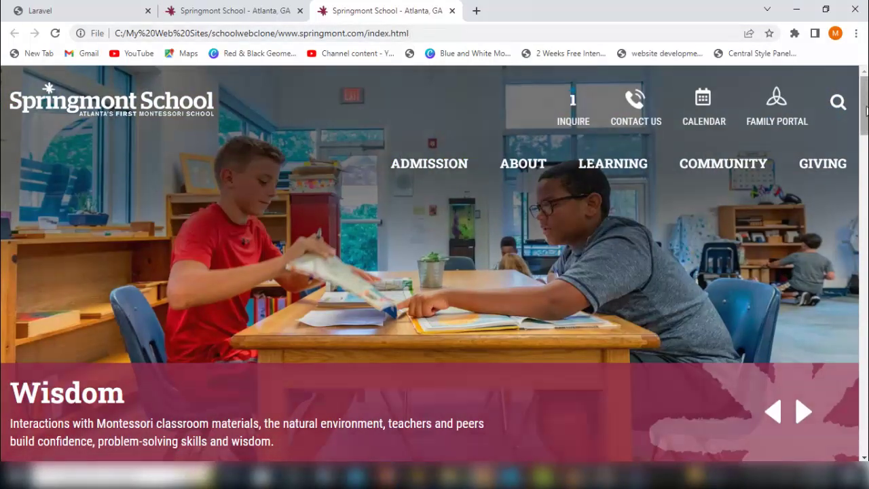
mouse_move(866, 109)
mouse_down()
mouse_move(865, 446)
mouse_move(864, 112)
mouse_up()
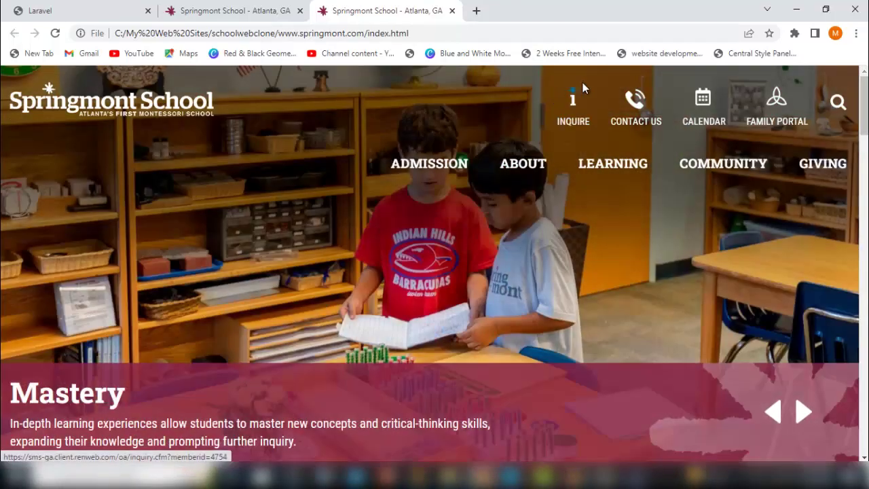